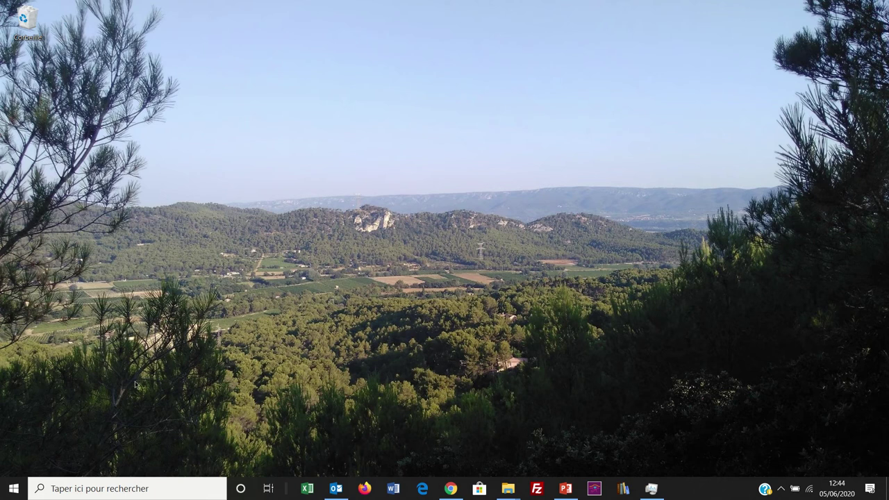
Step: Browse the alphabetical list of installed programs in the Windows Start menu
click(14, 489)
scroll(82, 283, down, 3)
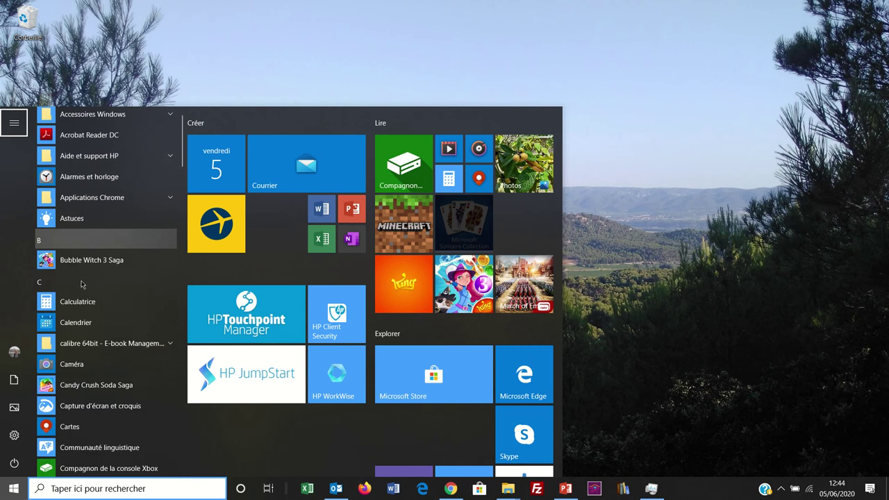
scroll(81, 283, down, 10)
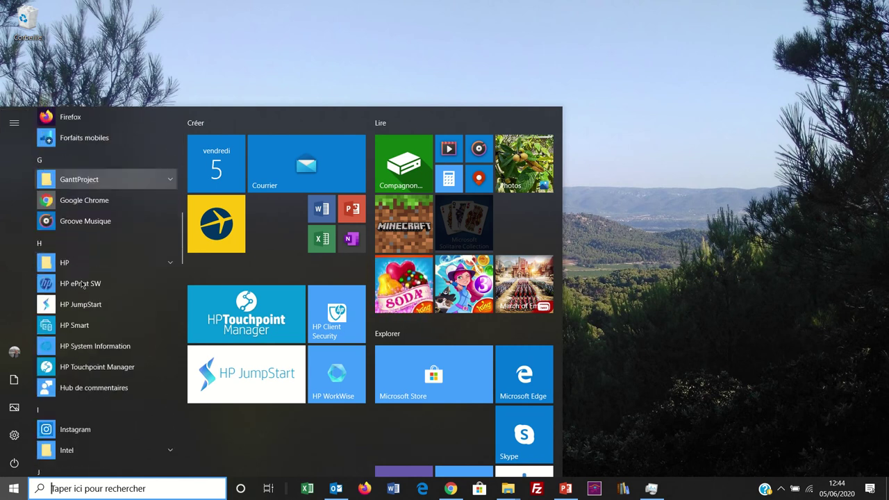
scroll(81, 284, down, 5)
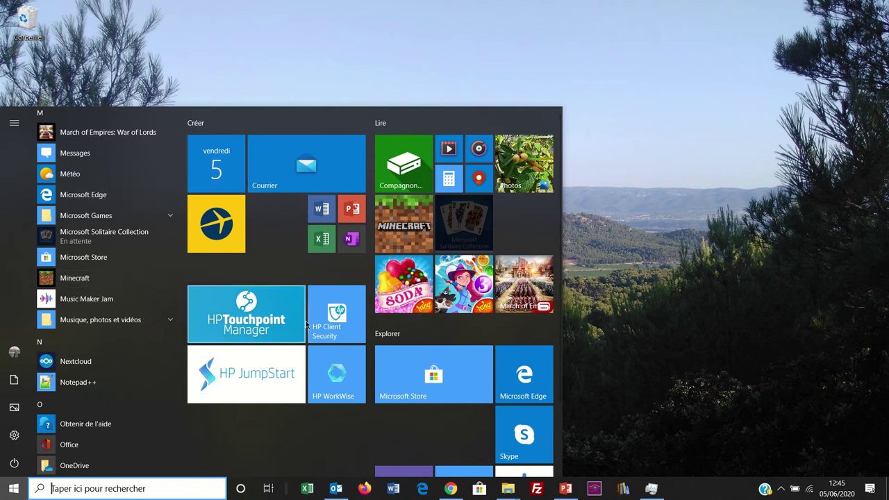
Step: Open the Applications et fonctionnalités page in the Windows settings
mouse_move(16, 435)
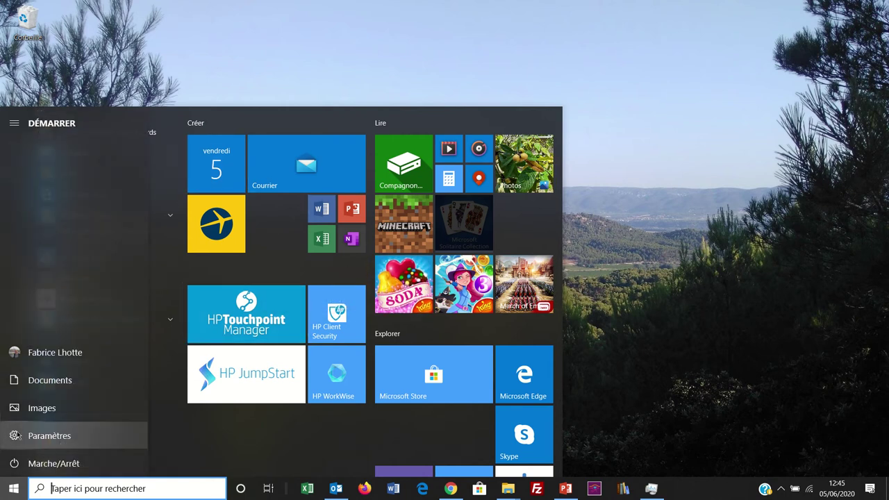
click(15, 435)
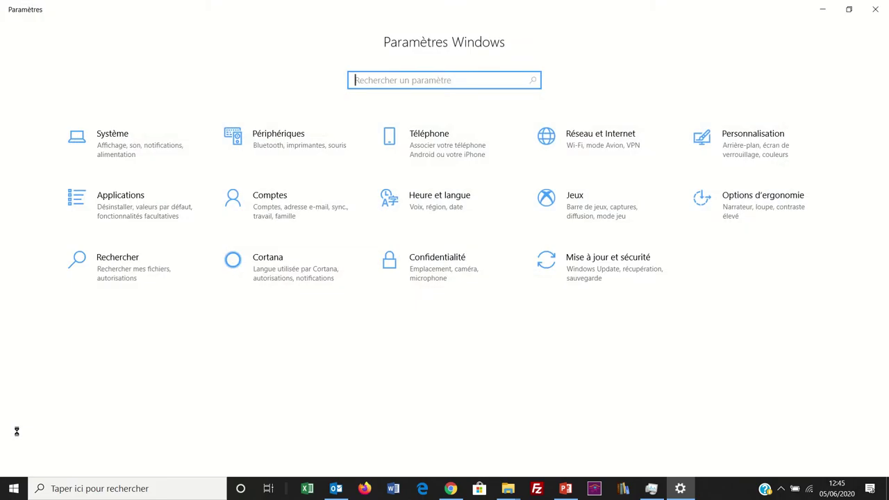
click(164, 220)
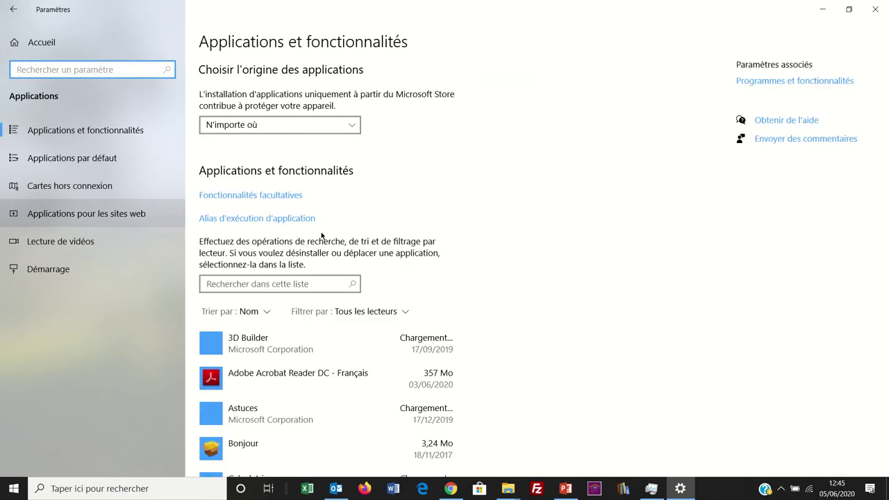
Step: Find Microsoft Office Professional Plus 2019 in the installed applications, show its modify and uninstall options, and close the settings
scroll(501, 324, down, 3)
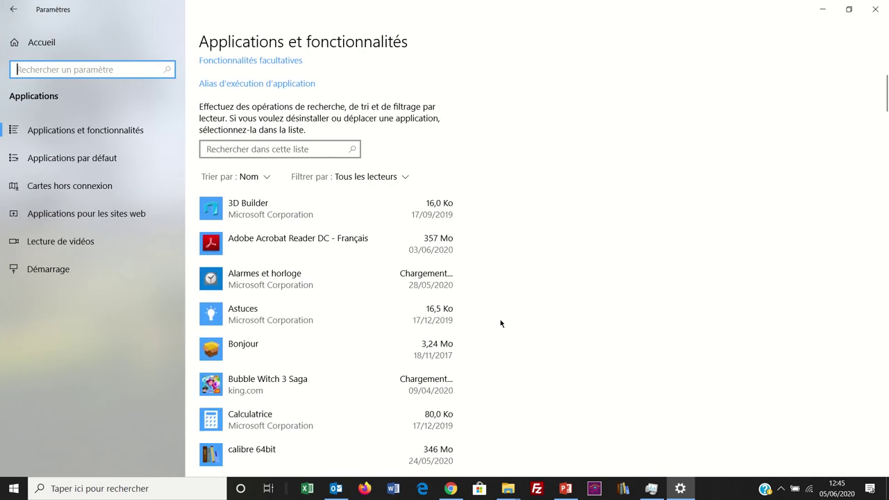
scroll(501, 324, down, 2)
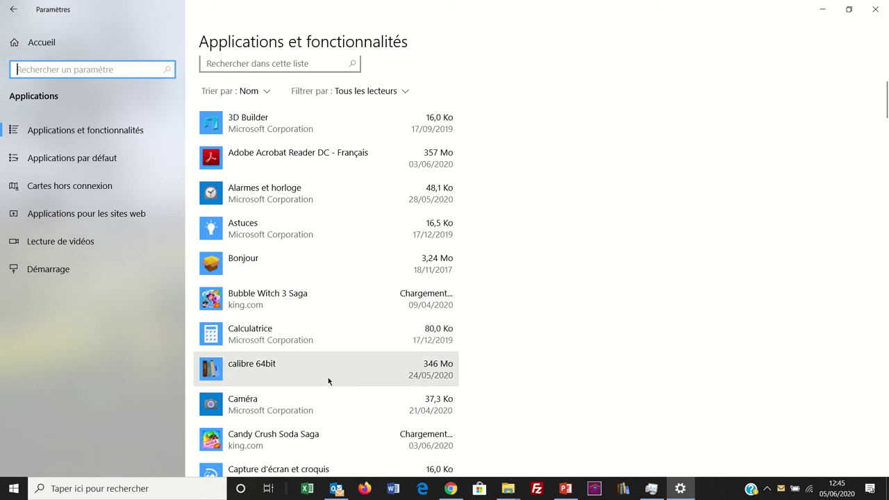
scroll(365, 393, down, 3)
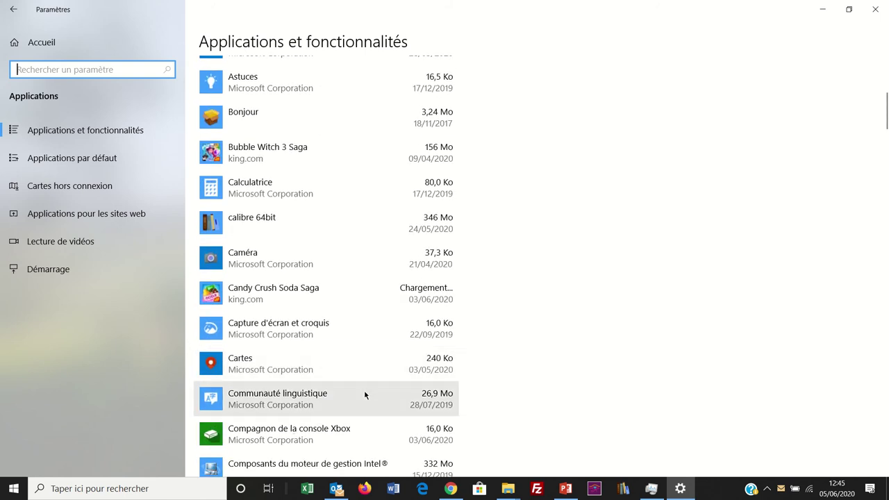
scroll(365, 393, down, 5)
scroll(365, 395, down, 15)
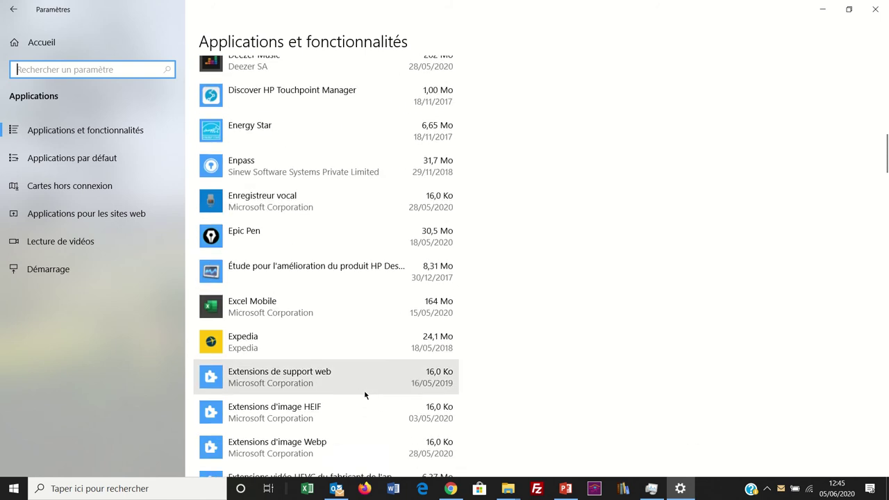
scroll(366, 396, down, 16)
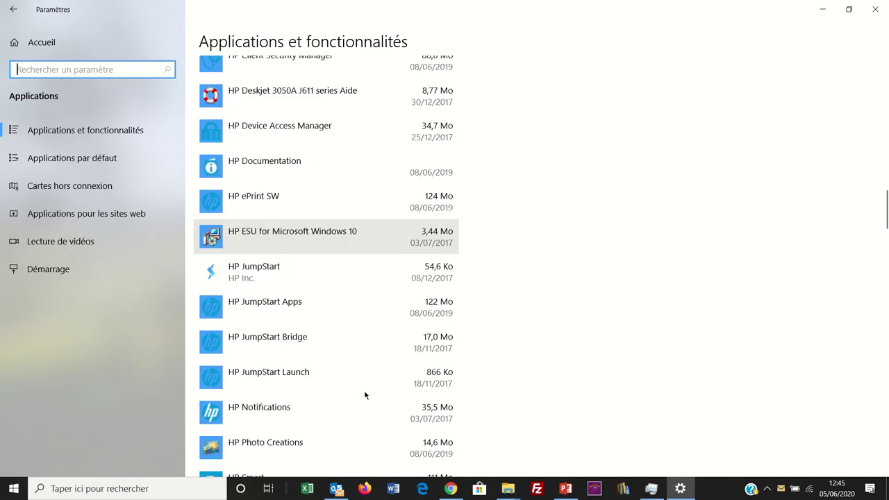
scroll(365, 395, down, 12)
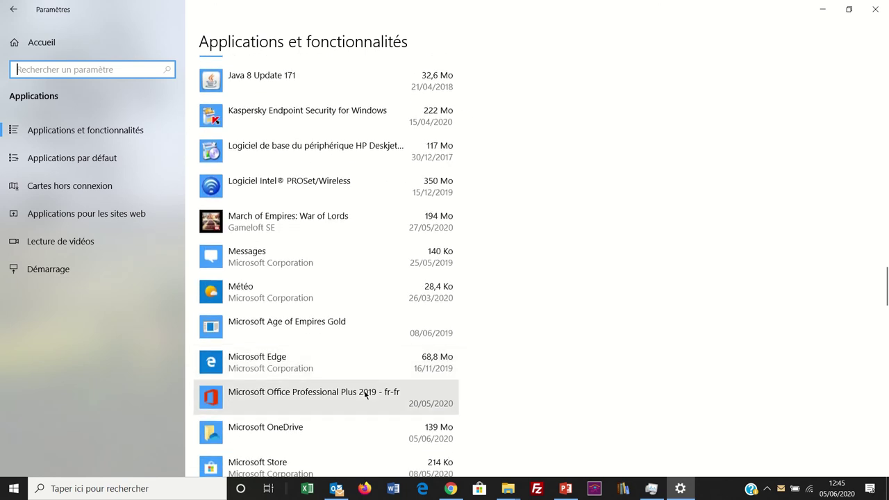
scroll(365, 395, down, 1)
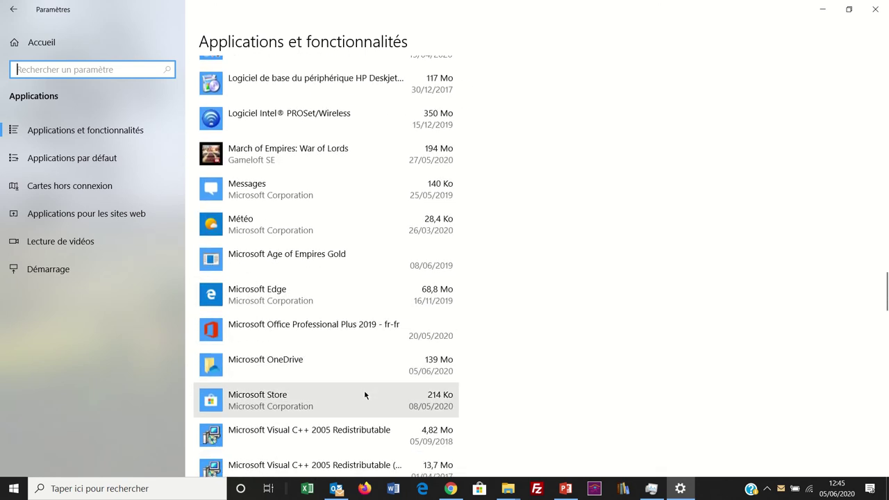
scroll(366, 395, down, 2)
scroll(365, 395, down, 5)
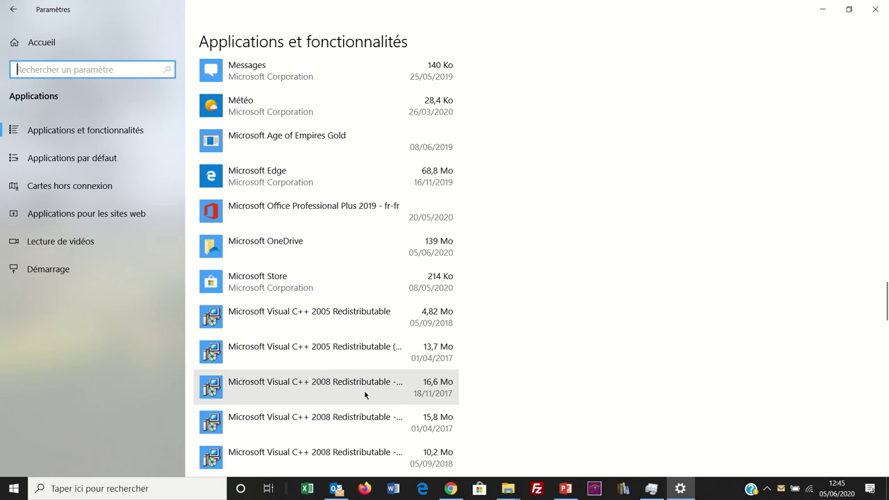
scroll(365, 396, down, 16)
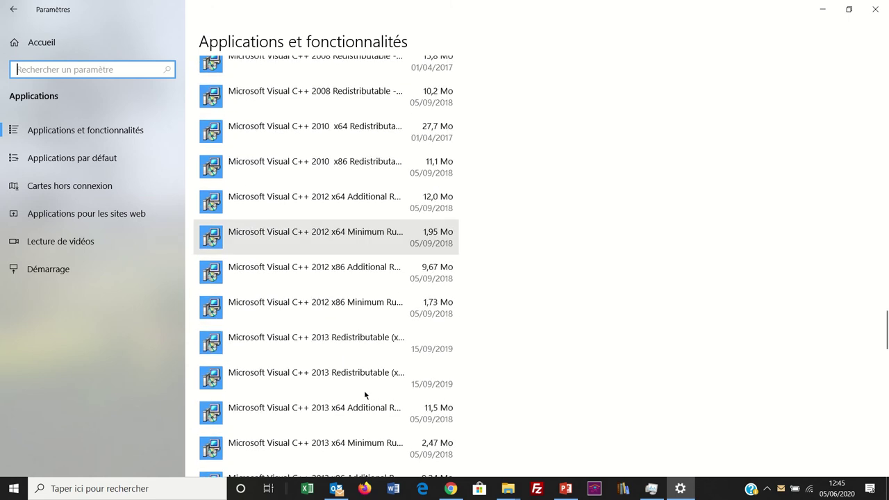
scroll(365, 395, up, 18)
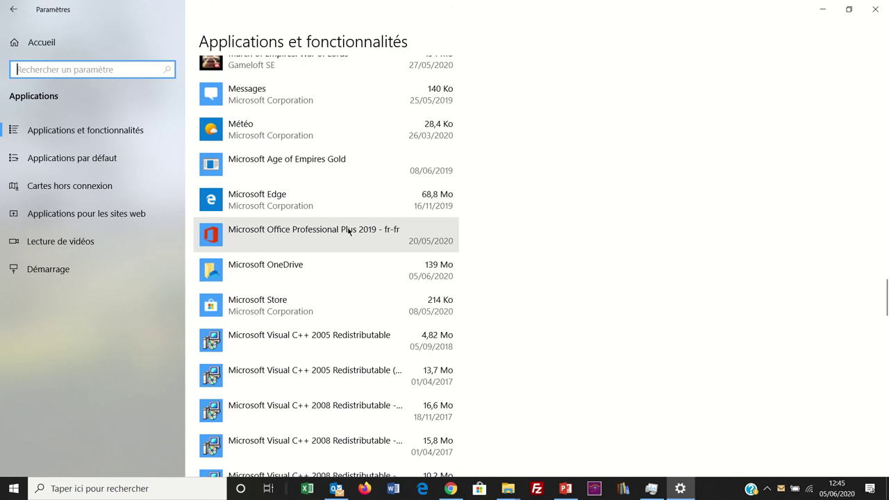
click(349, 231)
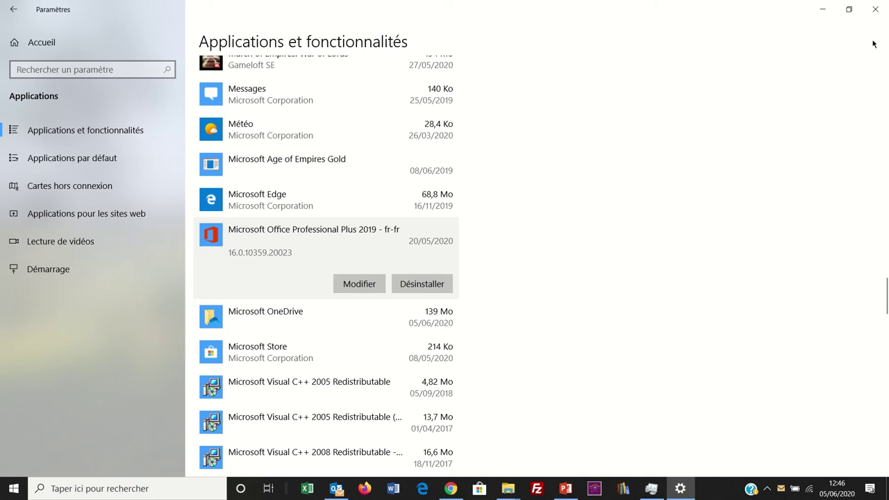
click(875, 9)
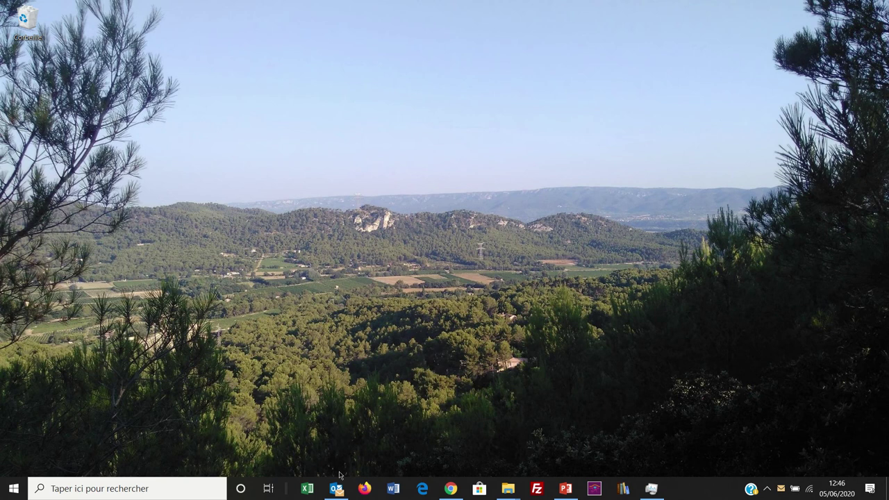
Step: Switch to the File Explorer window showing Logos and open the 1-Windows folder in it
mouse_move(502, 484)
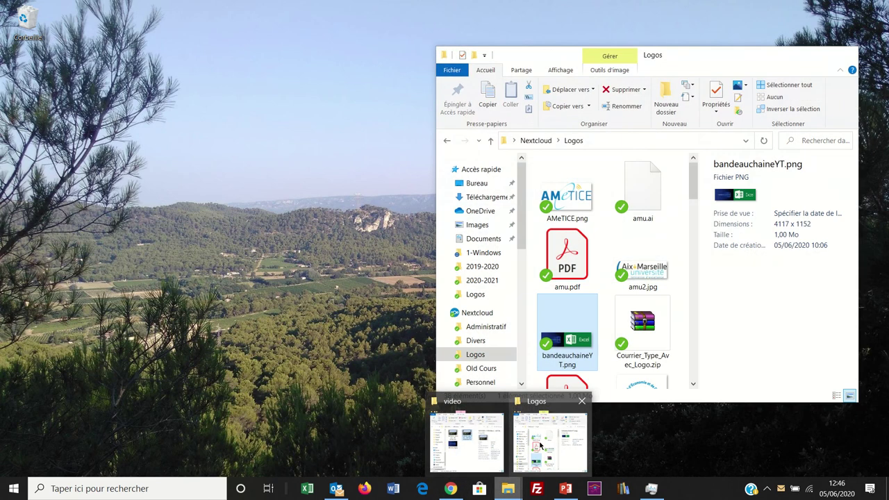
click(540, 445)
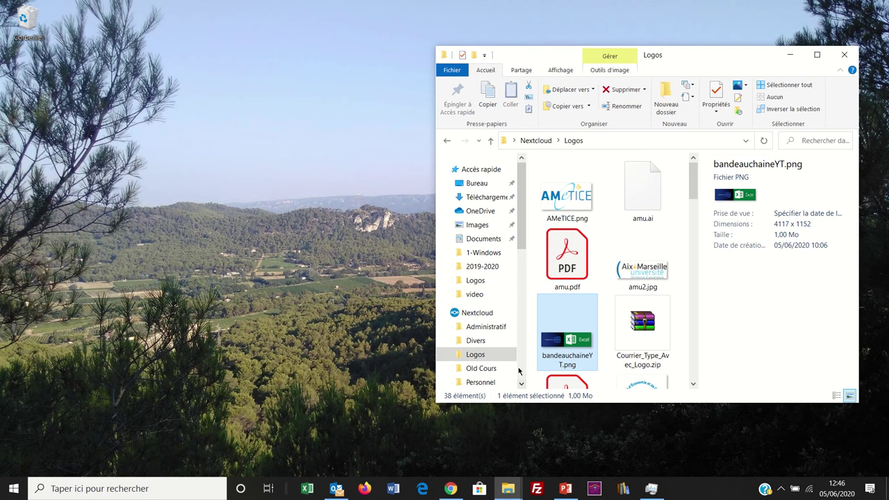
click(469, 253)
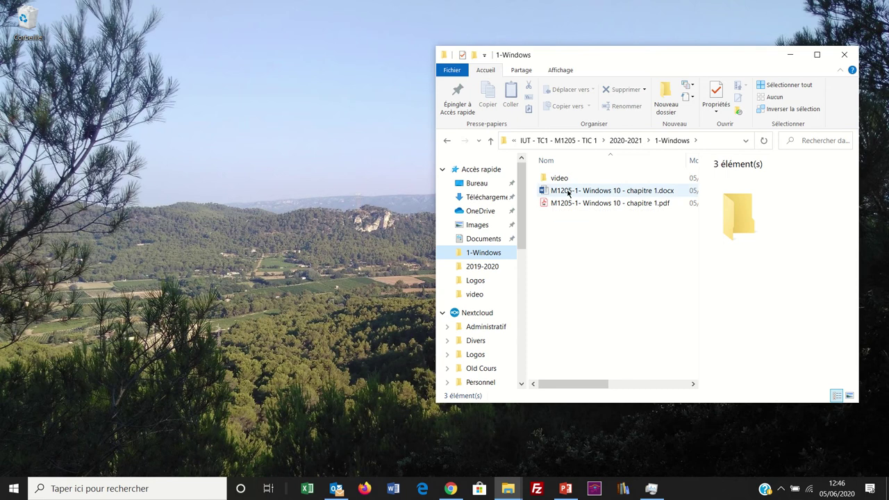
Step: Open "M1205-1- Windows 10 - chapitre 1.pdf" in its default application and close the document
mouse_move(568, 193)
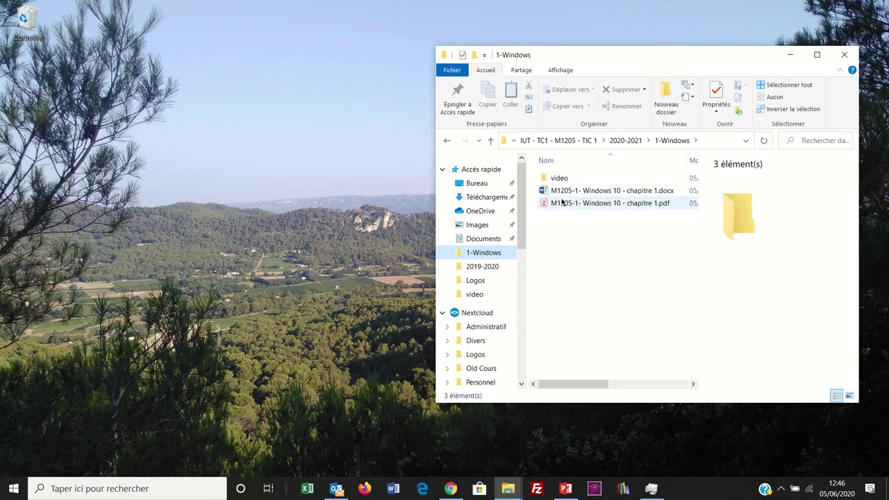
click(562, 202)
double_click(563, 203)
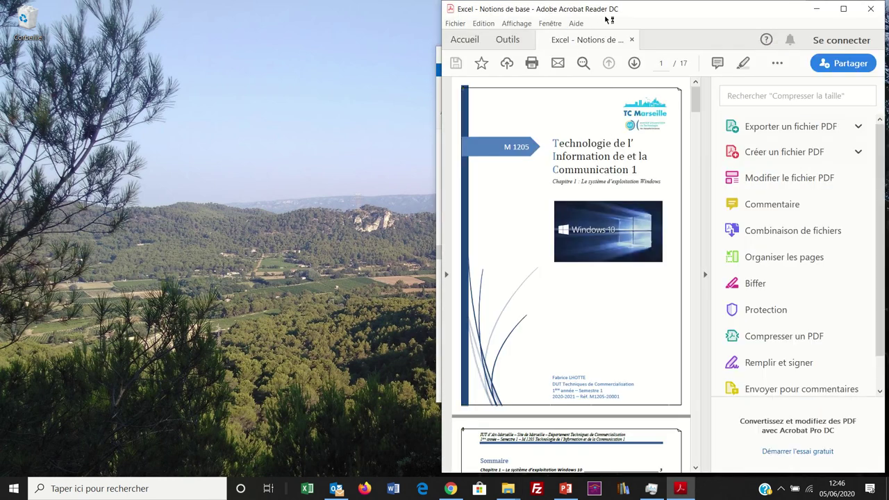
click(872, 10)
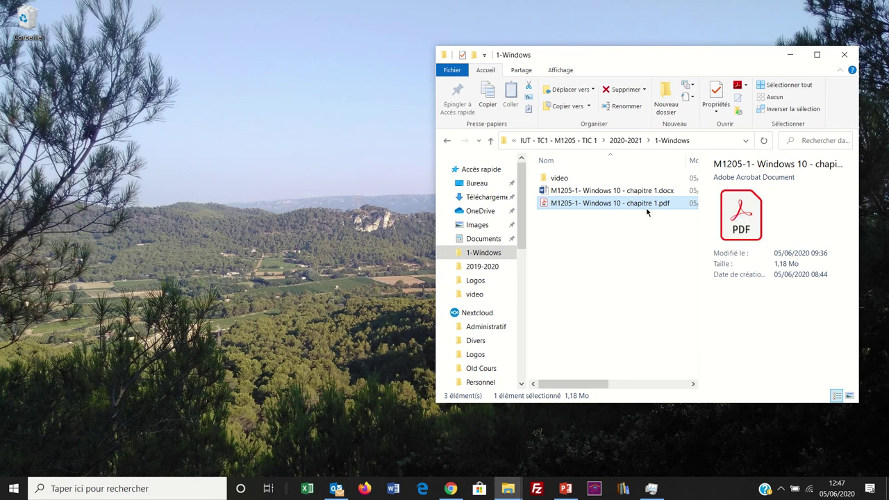
Step: Open the Applications par défaut page in the Windows application settings
mouse_move(664, 196)
click(5, 490)
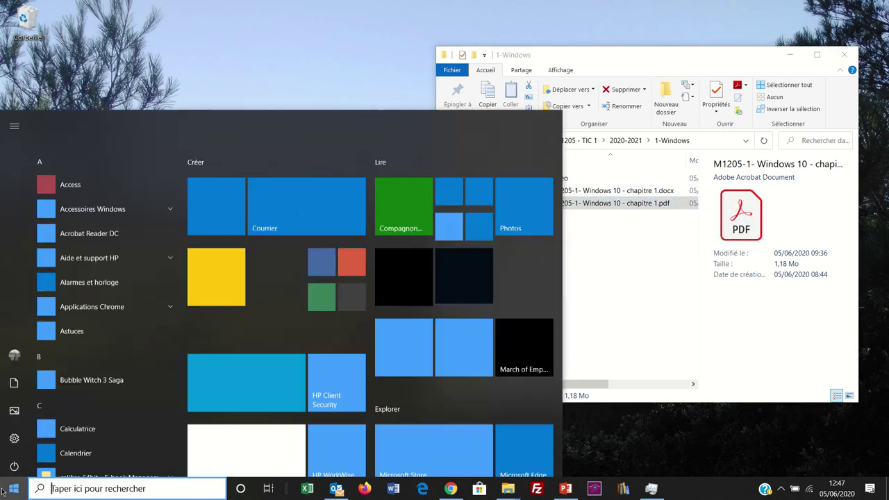
click(8, 443)
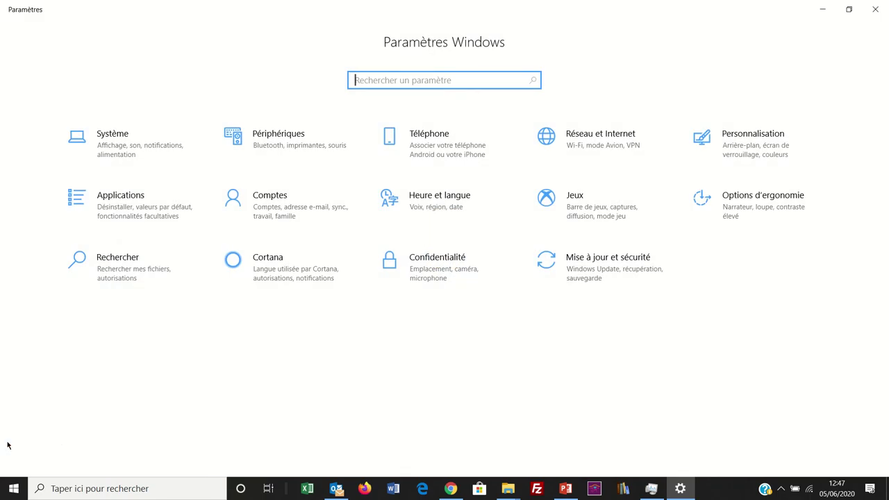
click(116, 217)
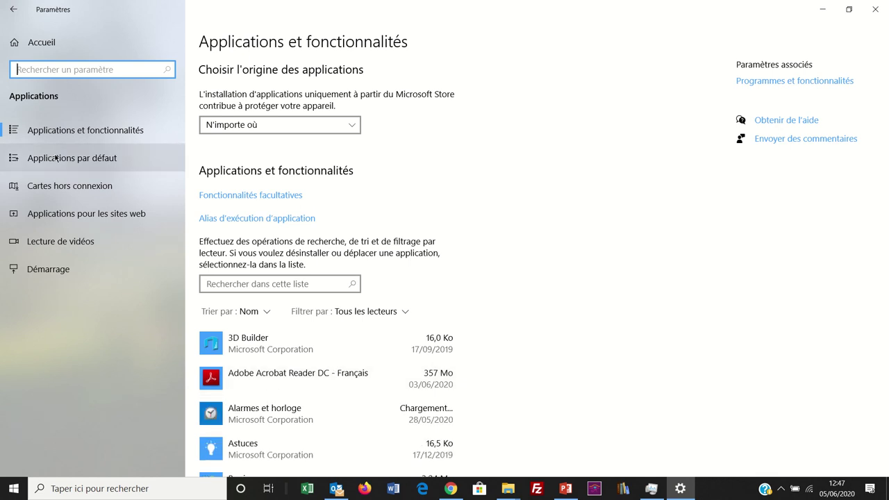
click(55, 158)
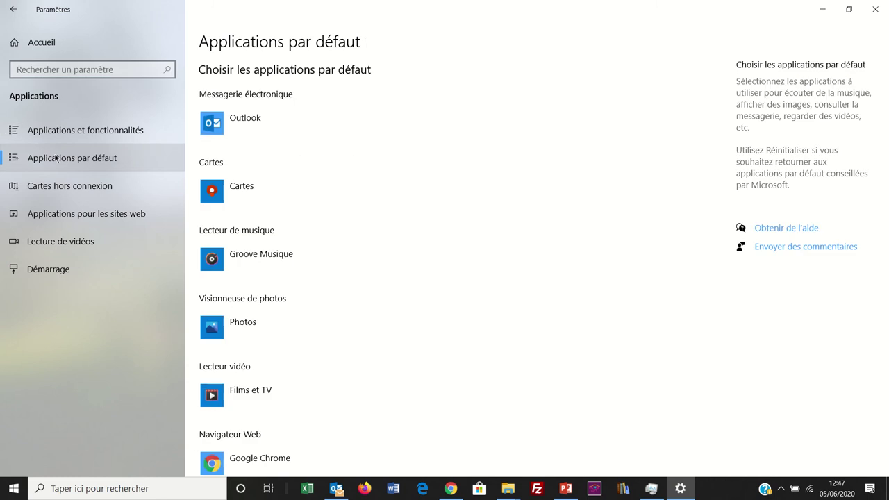
Step: Examine the default applications assigned to each use, from e-mail to the web browser
click(256, 117)
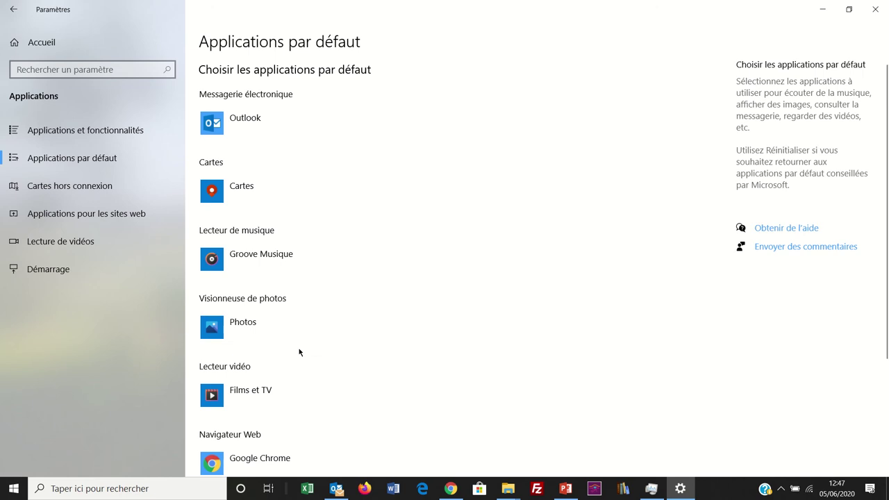
scroll(298, 351, down, 3)
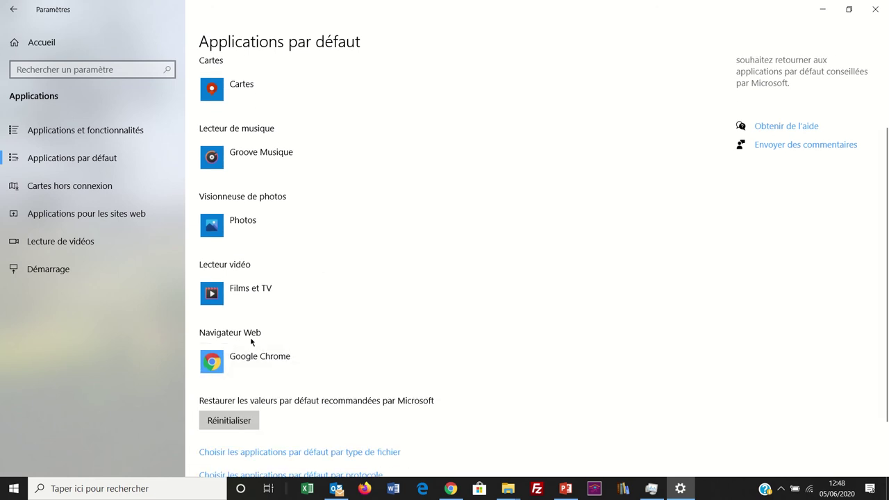
scroll(251, 341, down, 2)
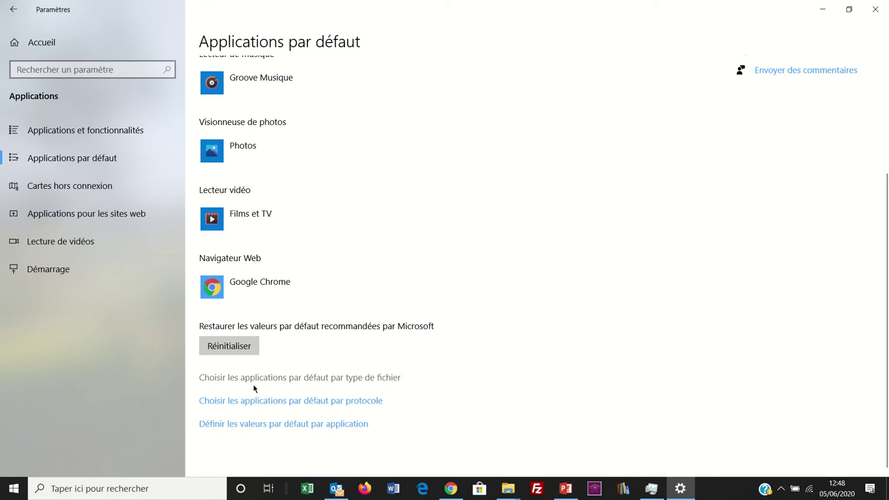
Step: Open the default applications by file type list and examine the associations from .001 through the Word document extensions
click(286, 379)
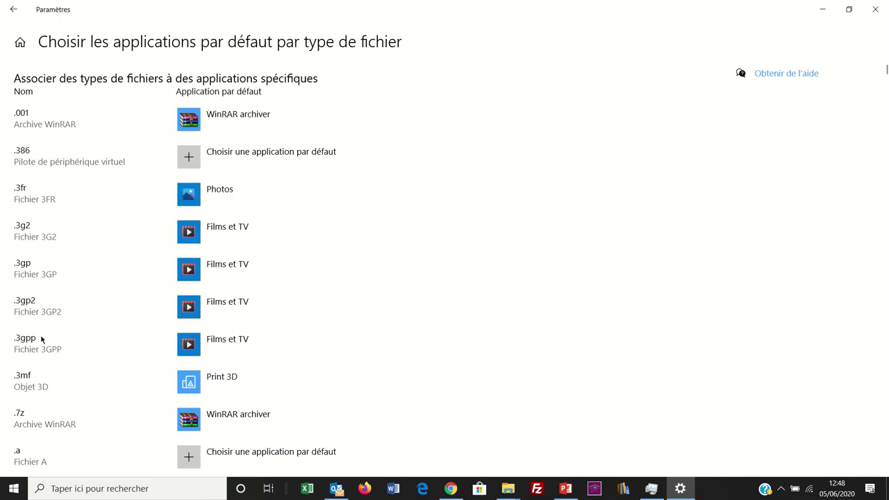
scroll(73, 363, down, 4)
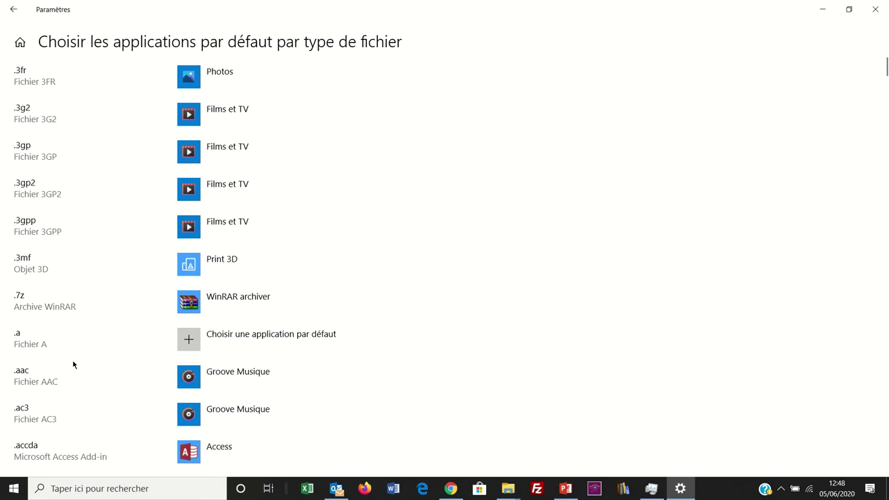
scroll(73, 363, down, 20)
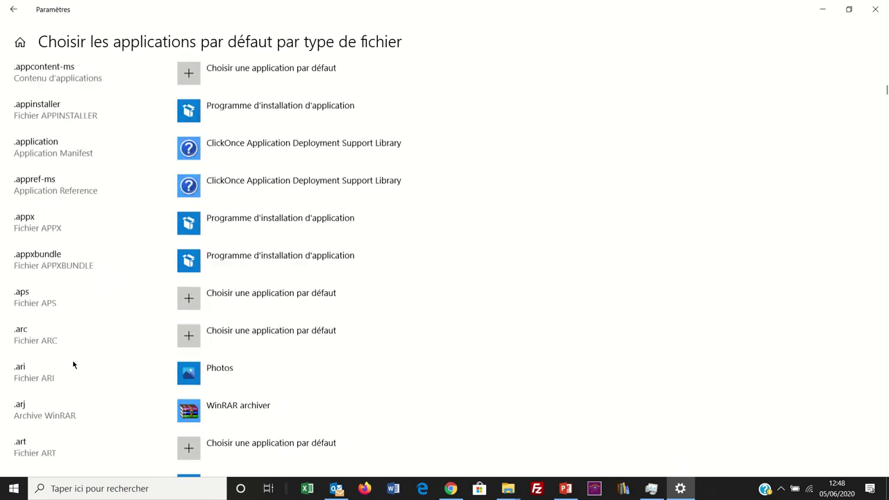
scroll(74, 364, down, 15)
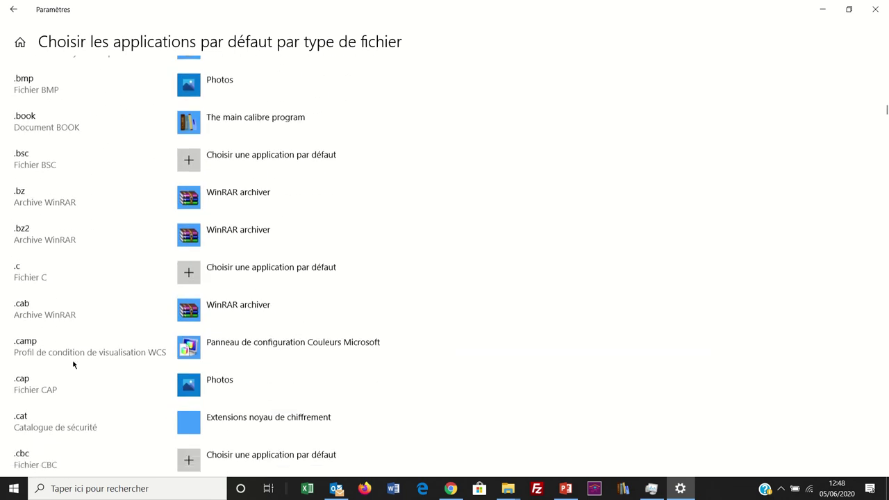
scroll(73, 363, down, 16)
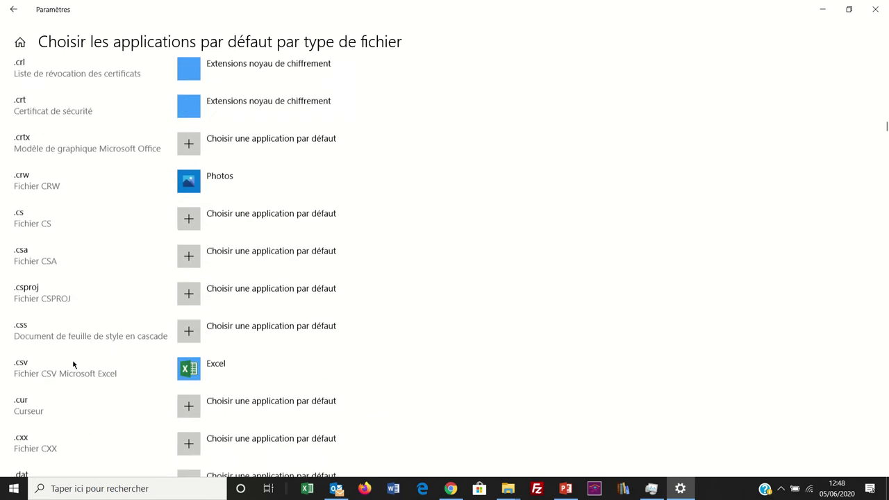
scroll(74, 363, down, 12)
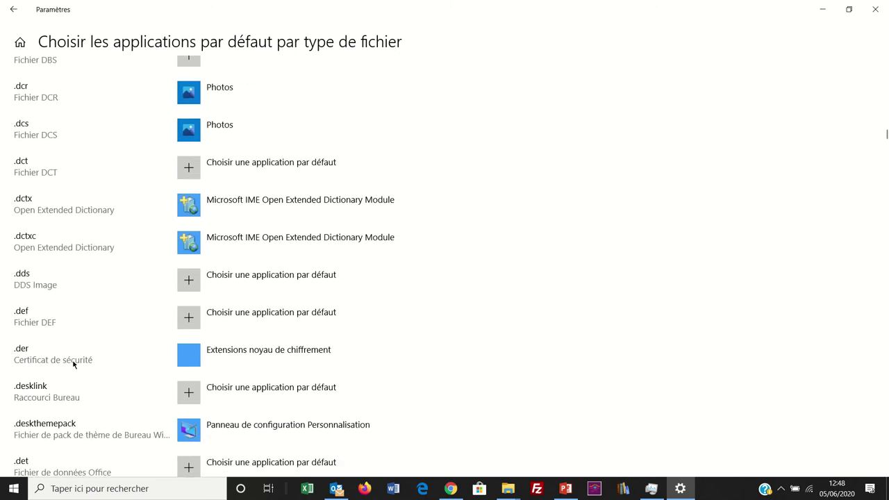
scroll(73, 363, down, 2)
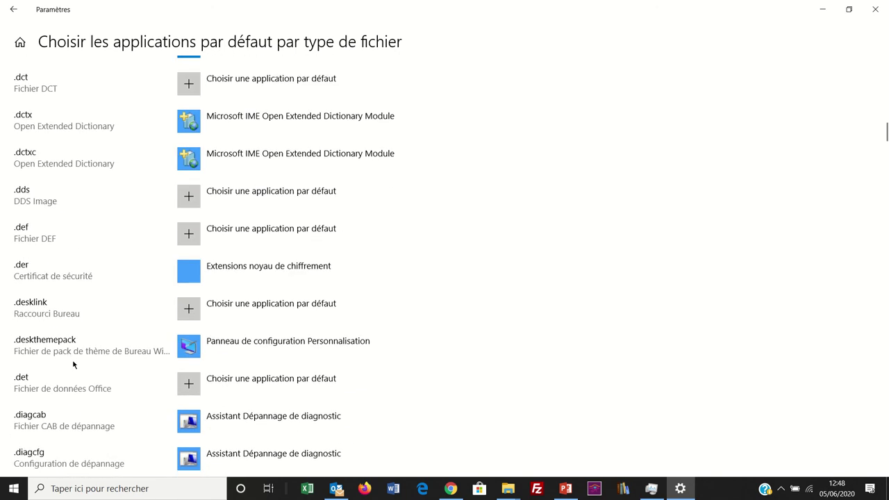
scroll(74, 363, down, 9)
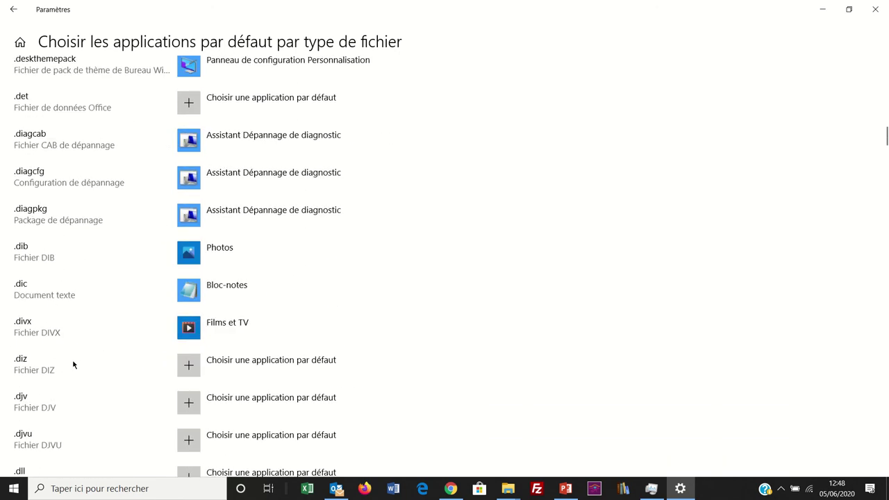
scroll(74, 364, down, 7)
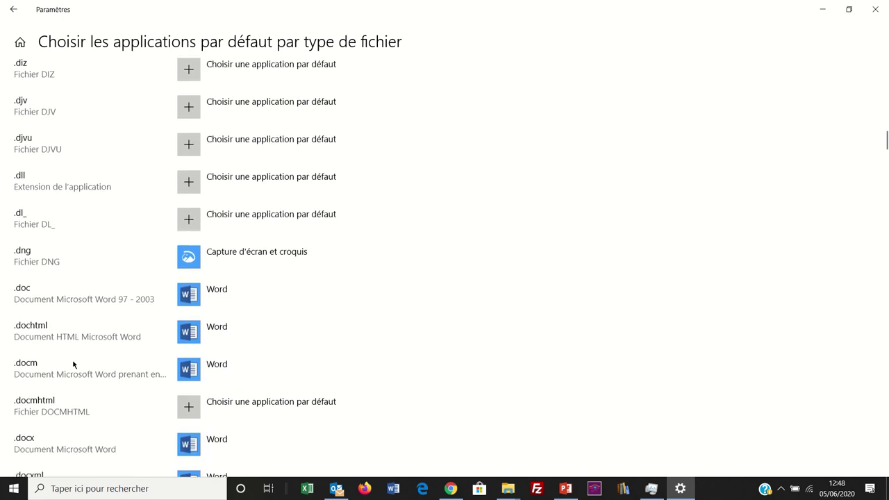
Step: Display the applications offered for opening .docx files and close the choice without changing it
scroll(74, 363, down, 2)
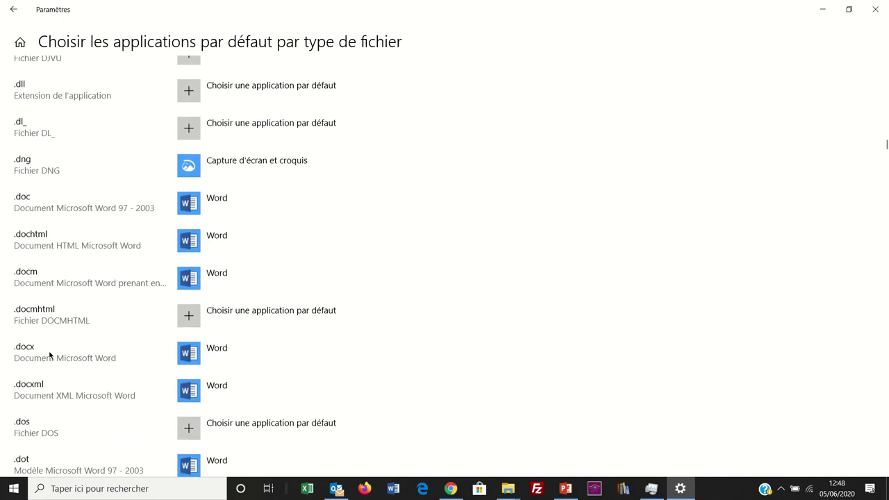
click(249, 361)
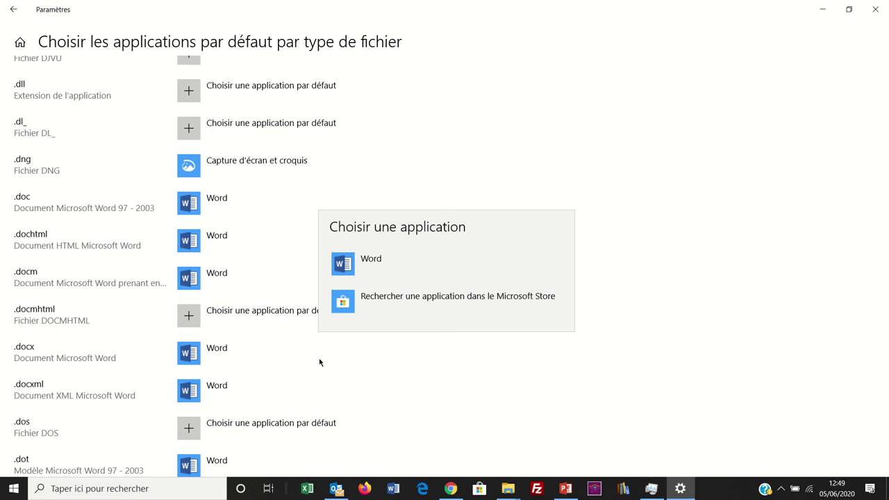
click(272, 364)
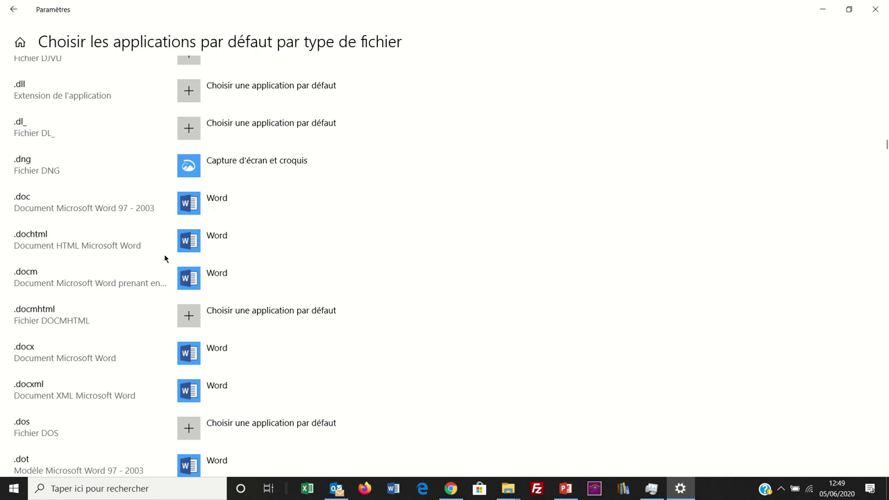
Step: Return to the Applications par défaut page and view the applications offered as web browser, leaving Google Chrome assigned
click(13, 14)
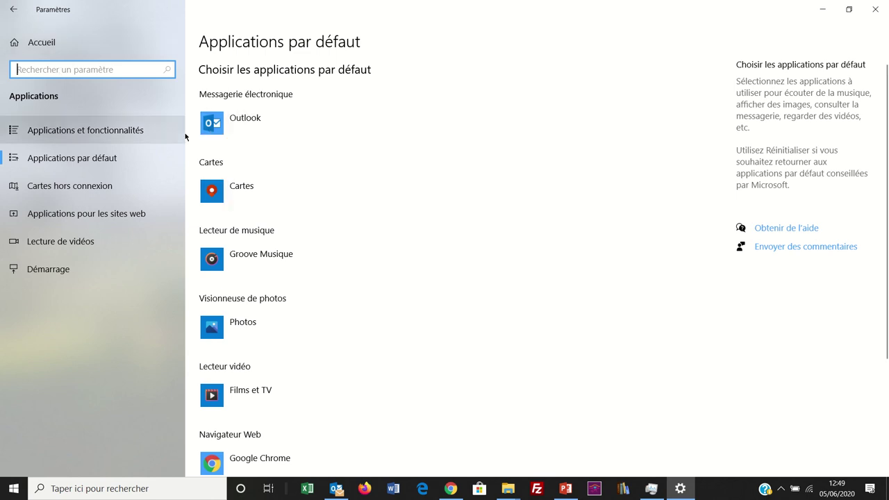
scroll(247, 250, down, 2)
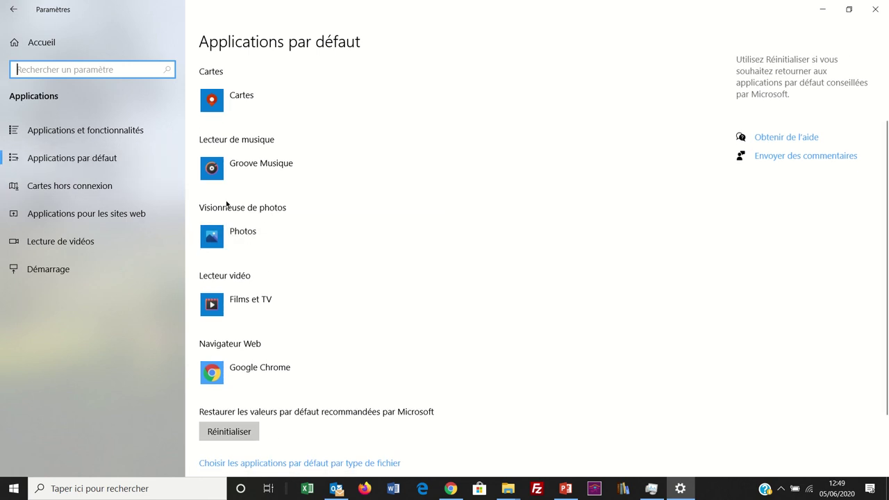
click(259, 367)
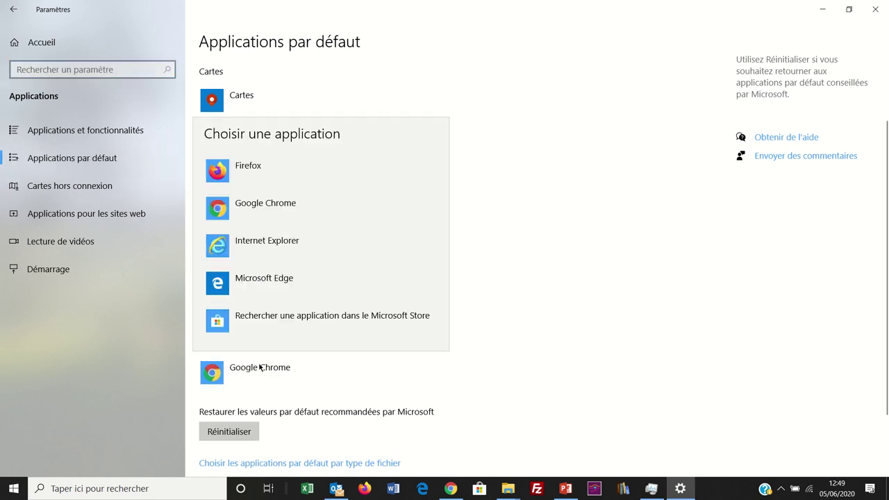
key(Down)
key(Down)
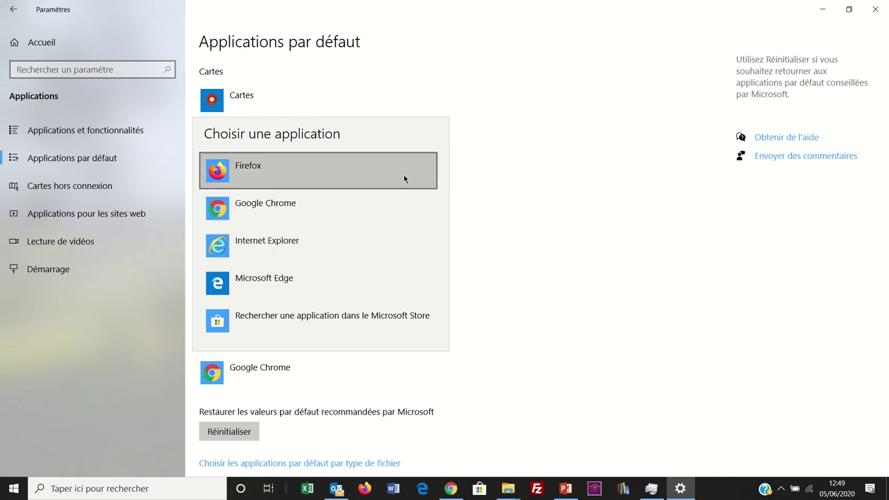
click(539, 203)
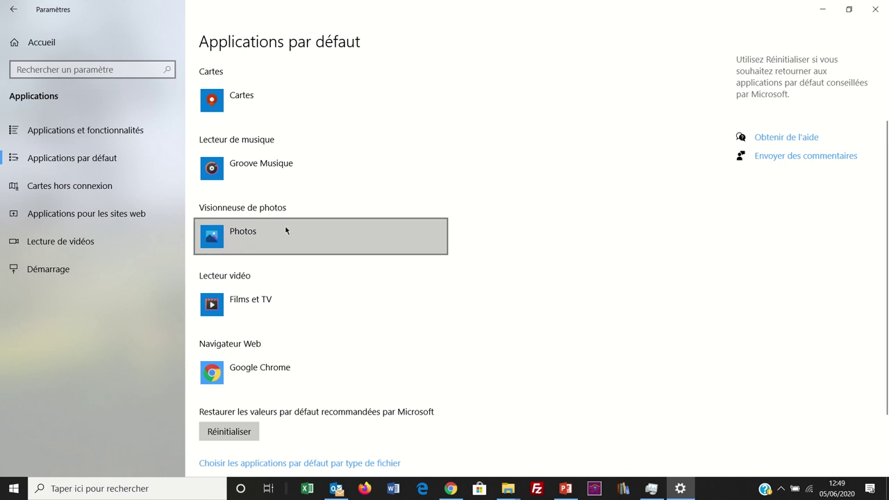
Step: View the alternative applications offered for the photo viewer, music player and video player without changing any of them
click(255, 240)
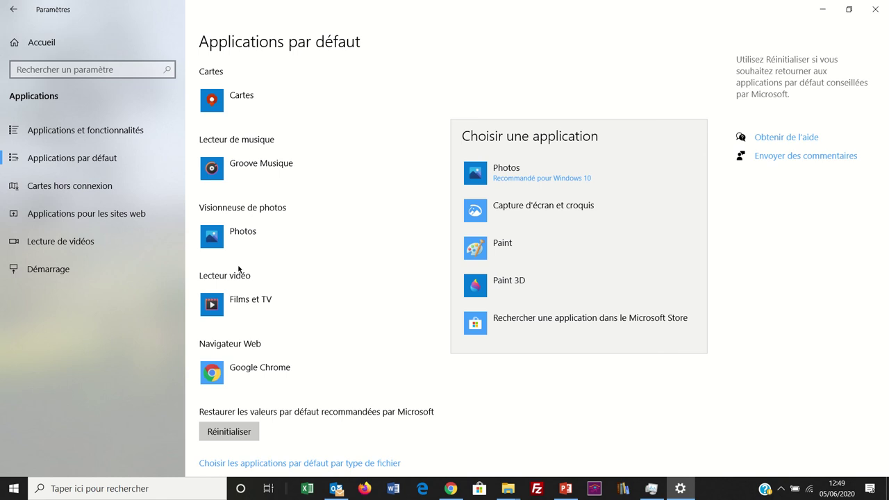
click(249, 166)
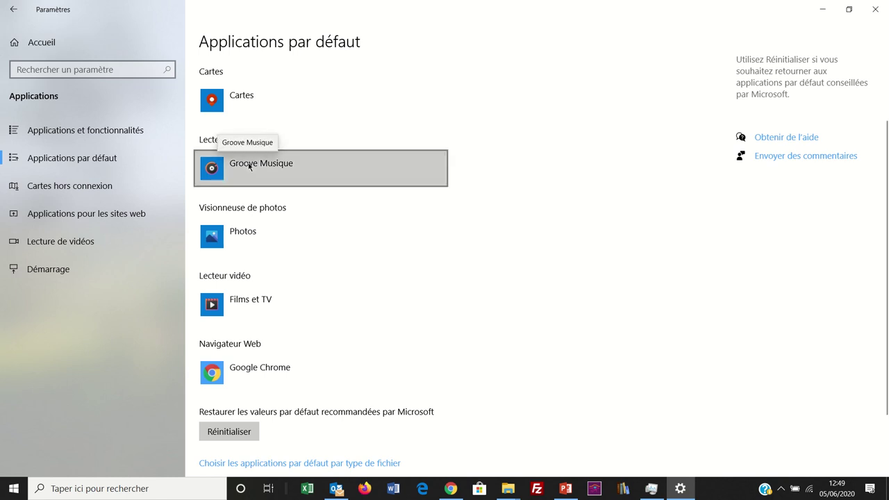
click(249, 166)
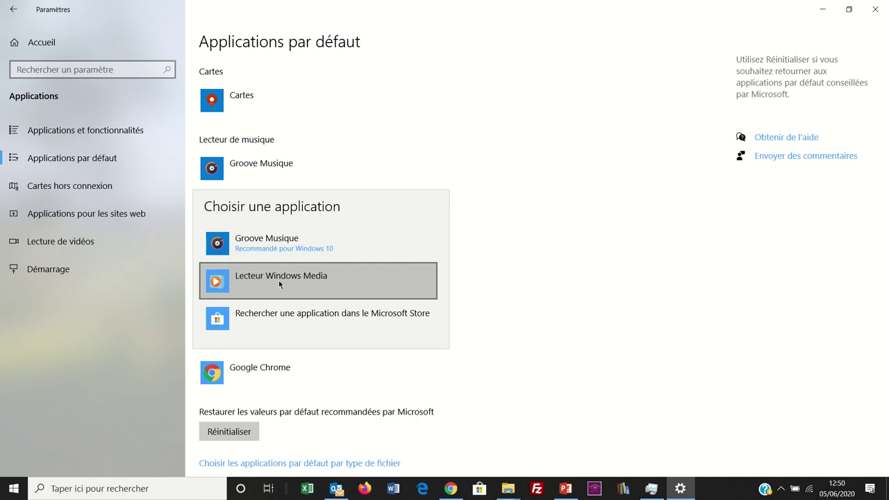
click(470, 260)
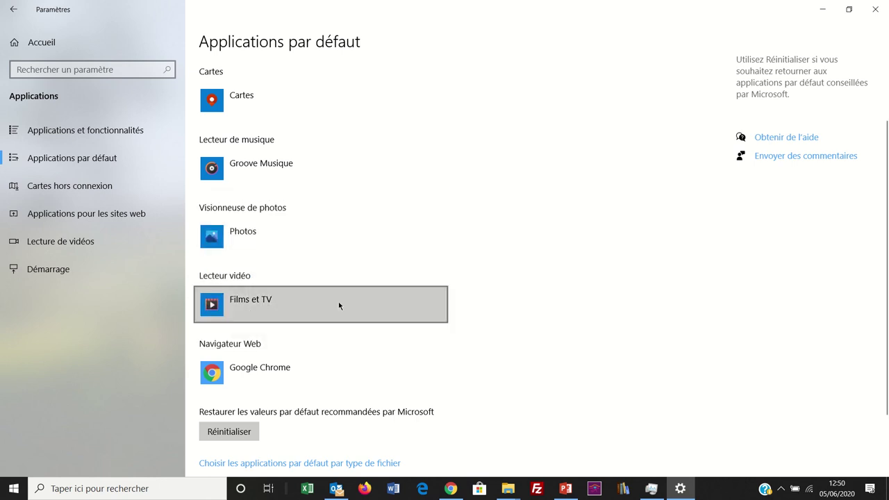
click(266, 309)
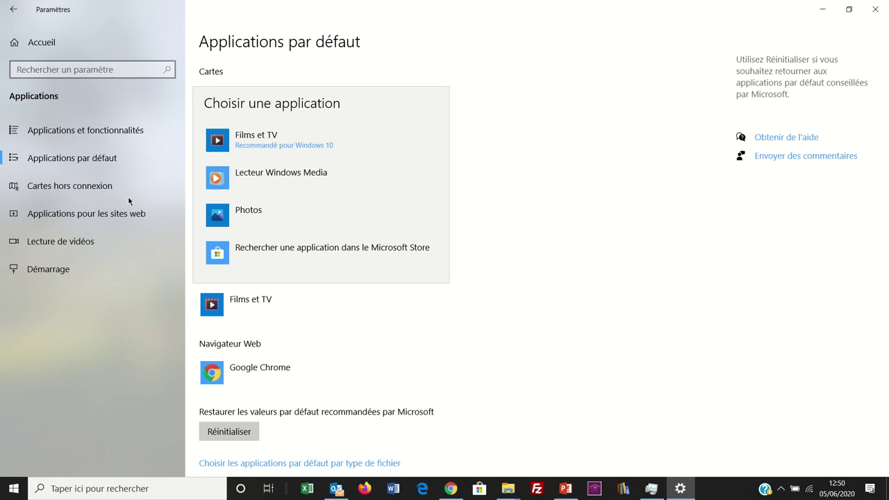
click(47, 131)
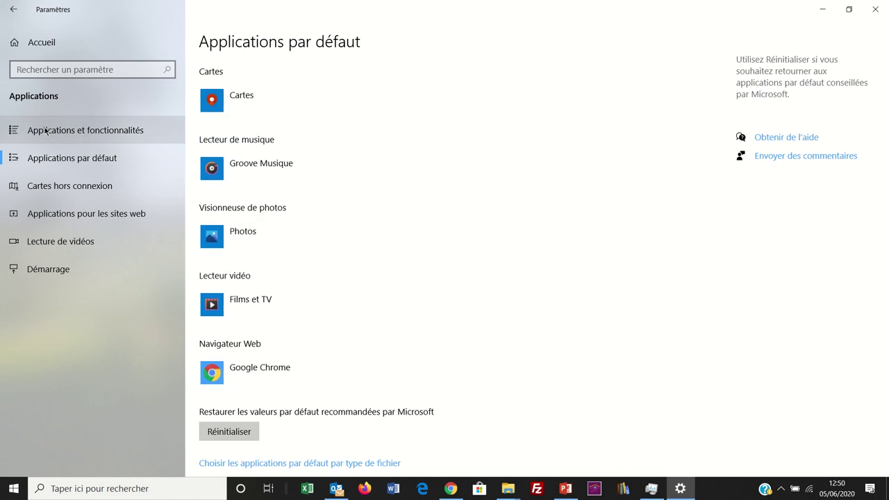
Step: Open the Applications et fonctionnalités page and find Bubble Witch 3 Saga among the installed applications
click(47, 131)
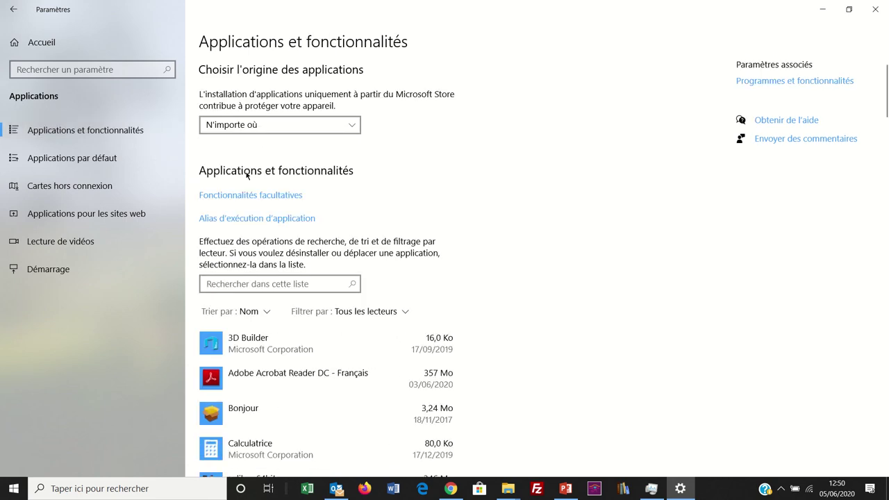
scroll(305, 356, down, 2)
scroll(305, 356, down, 5)
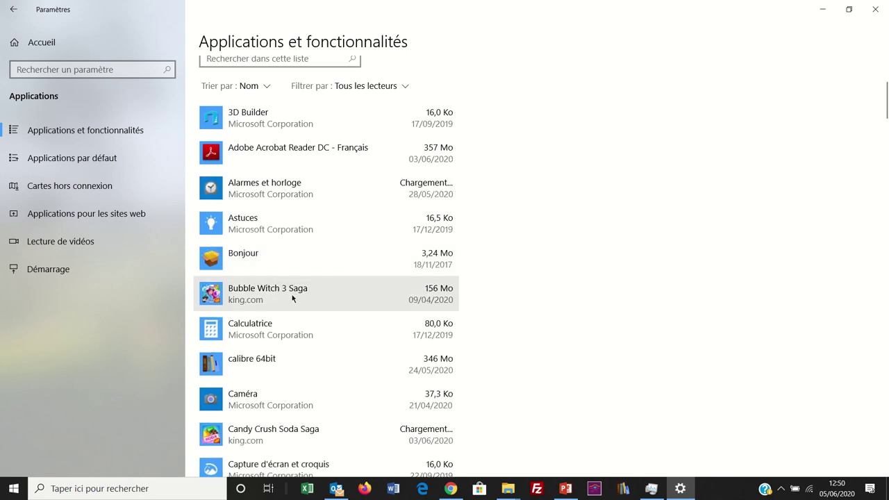
Step: Display the uninstall confirmation for Bubble Witch 3 Saga and dismiss it without uninstalling the application
click(350, 302)
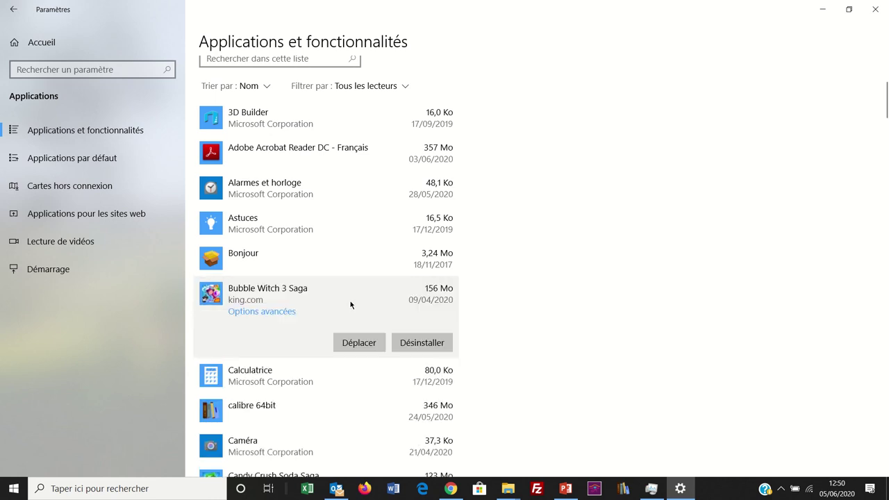
click(409, 343)
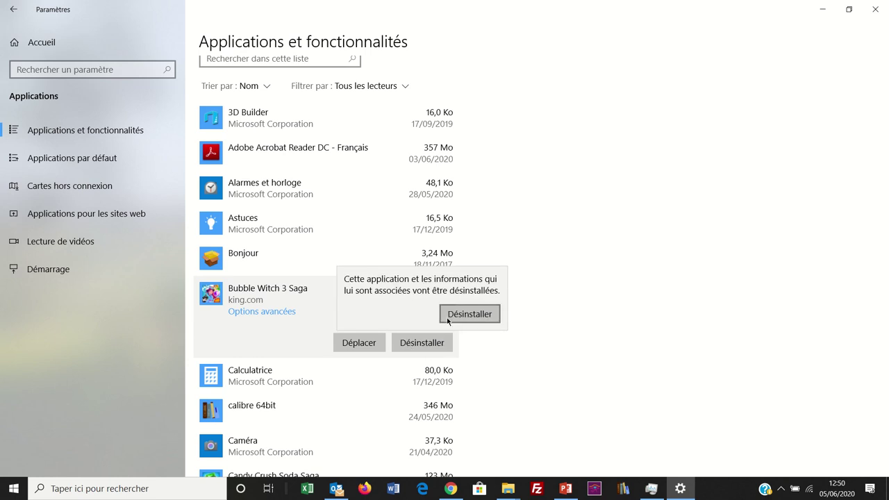
click(575, 295)
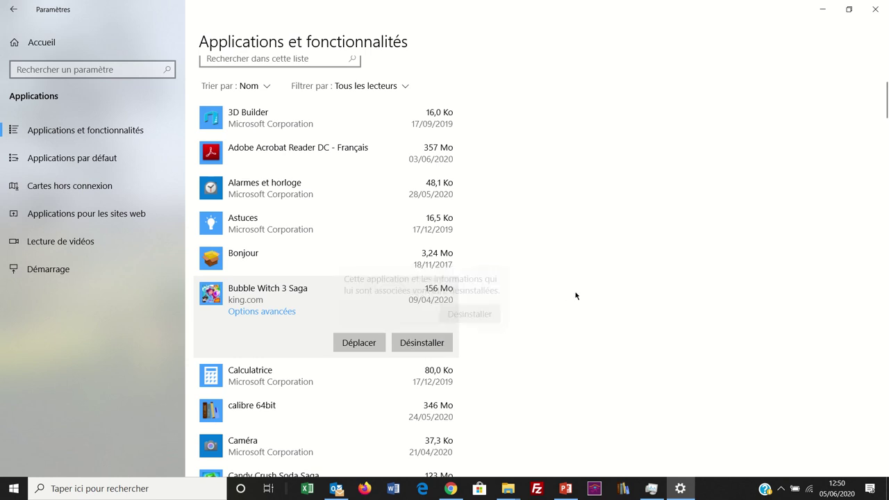